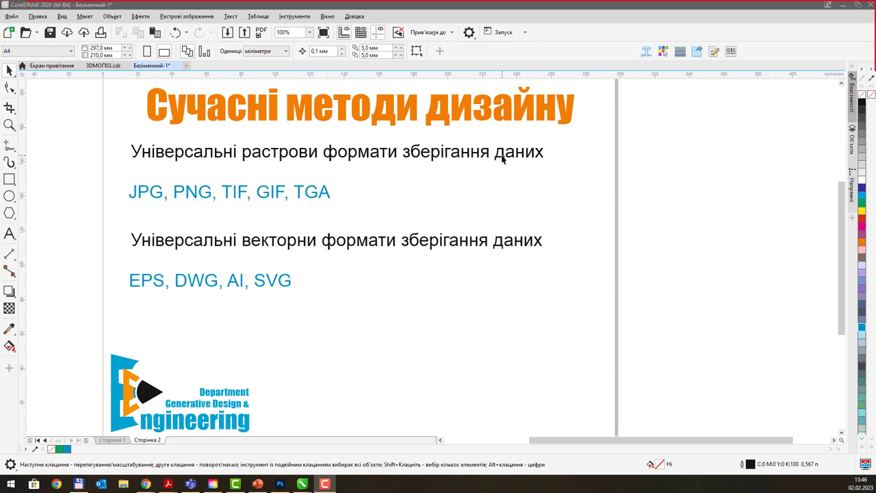
- Enlarge the blue raster format list to about 228 mm wide and the vector format list to about 231 mm wide
left_click(314, 196)
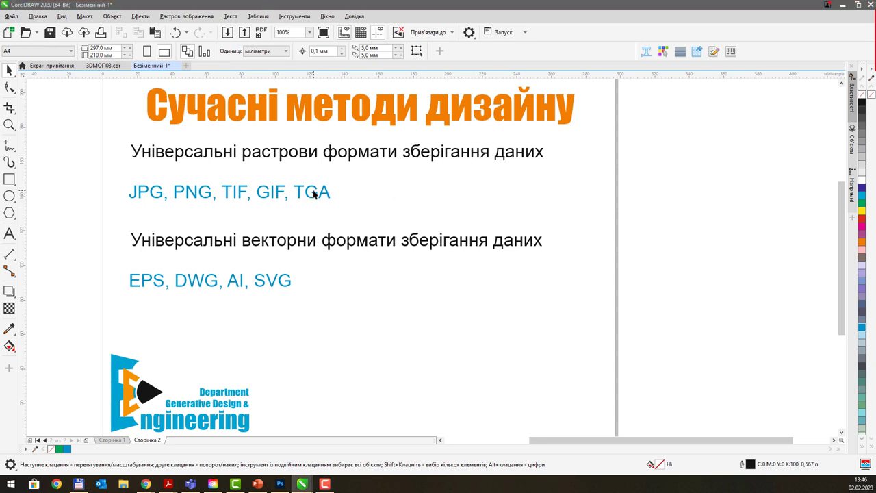
left_click(315, 199)
left_click_drag(336, 203, 526, 238)
left_click(280, 282)
left_click_drag(293, 290, 510, 348)
left_click(176, 199)
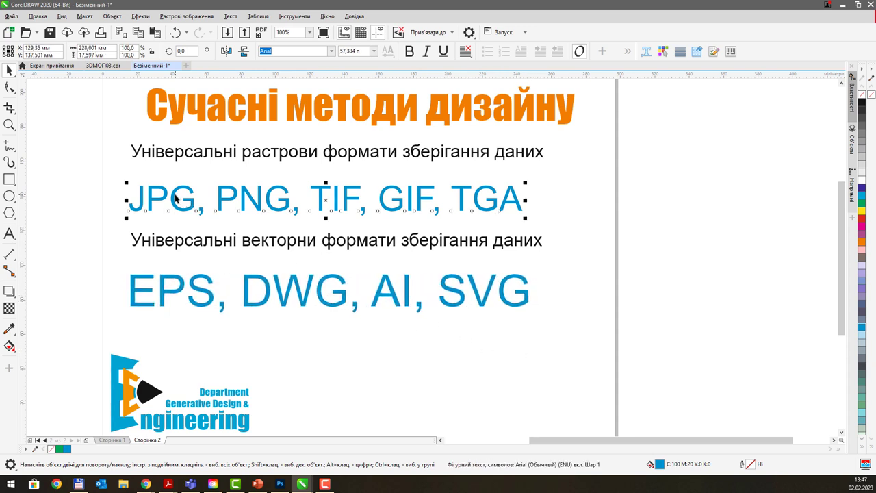
left_click(114, 218)
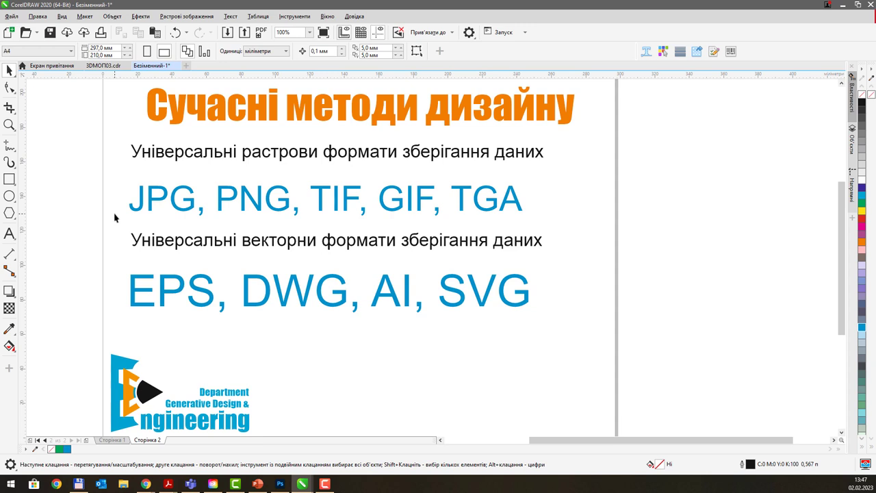
left_click(165, 195)
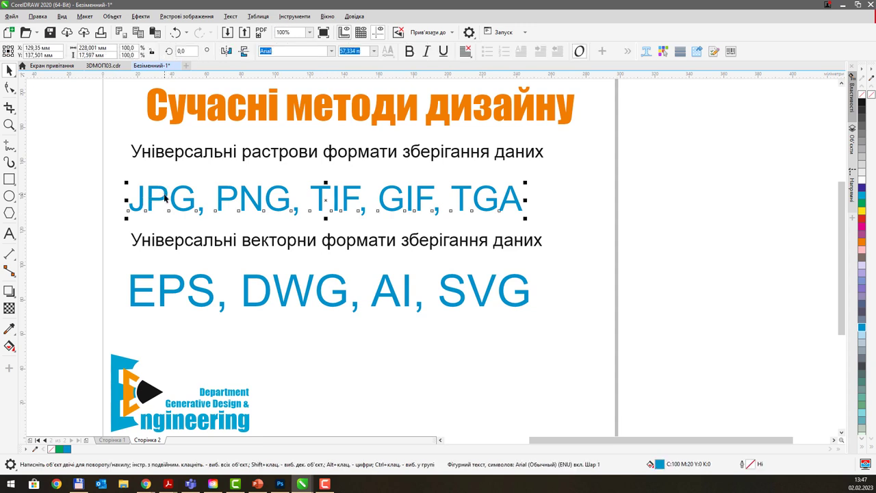
left_click(118, 197)
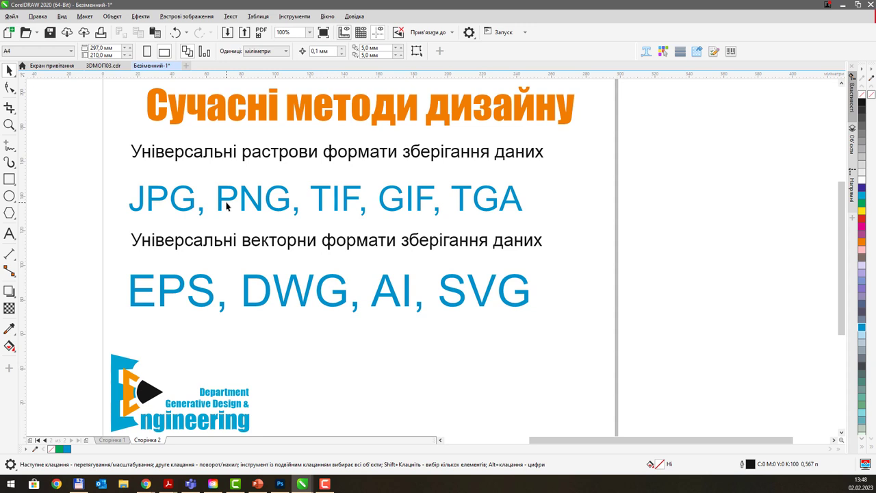
left_click(352, 203)
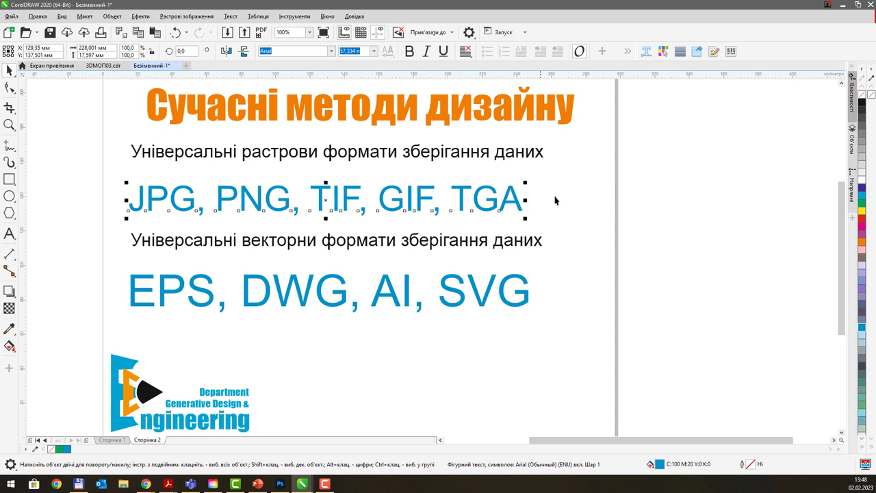
left_click(578, 194)
left_click(346, 199)
left_click(419, 204)
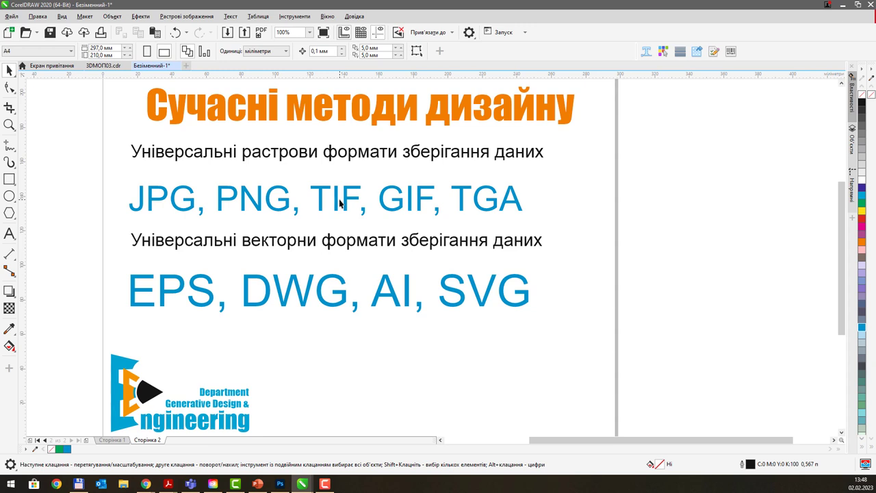
- Insert "ROW," before GIF in the raster format list
double_click(380, 203)
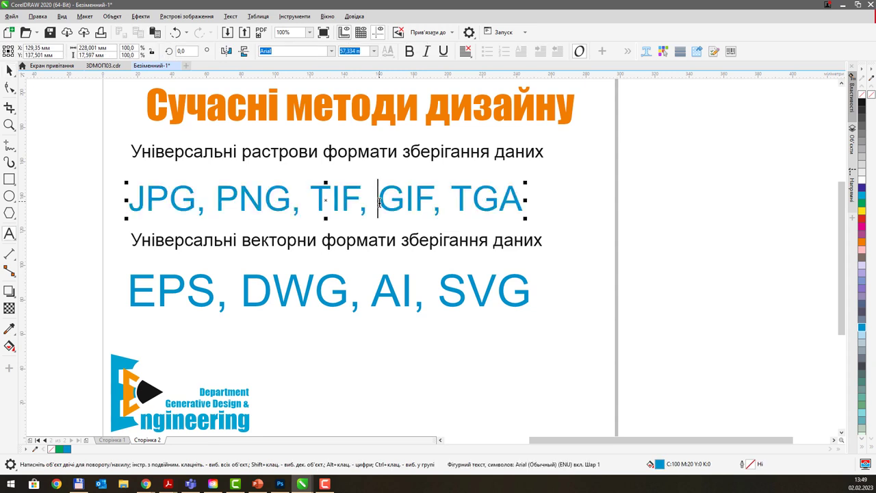
type("ROW")
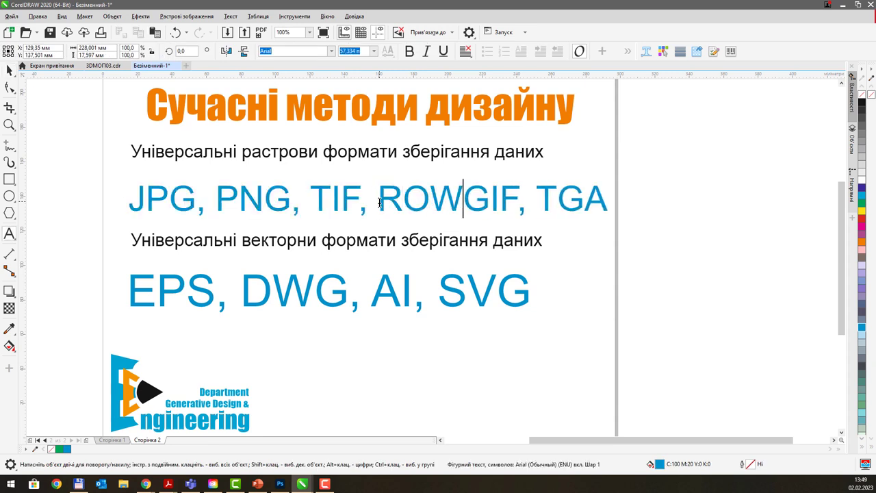
type(",")
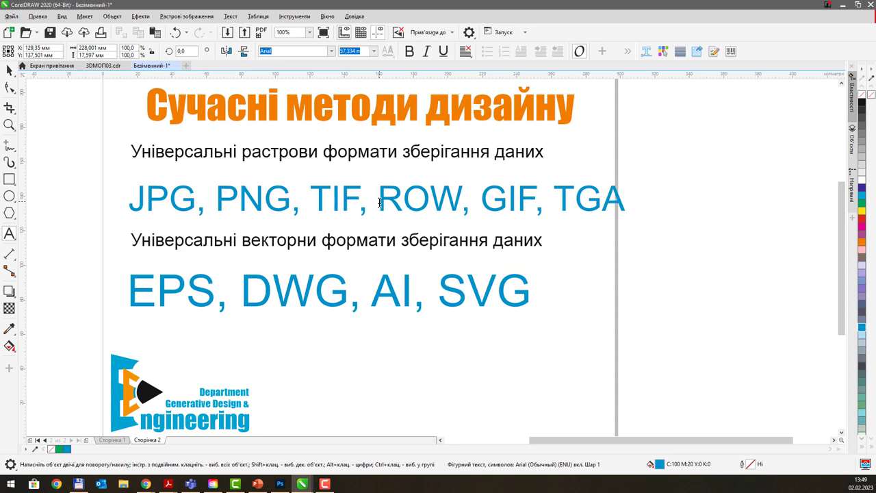
- Highlight the names JPG, TIF, ROW, GIF and TGA one after another in the raster format list
left_click_drag(145, 199, 185, 195)
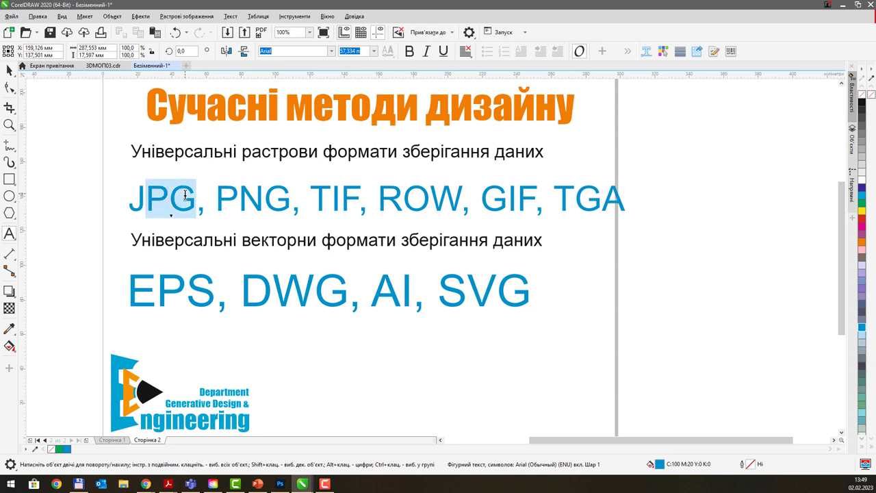
left_click_drag(130, 199, 189, 199)
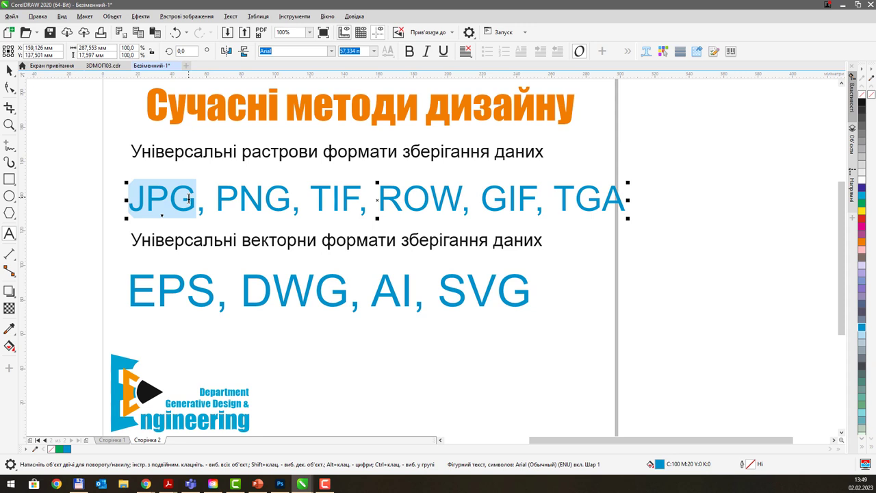
left_click(328, 197)
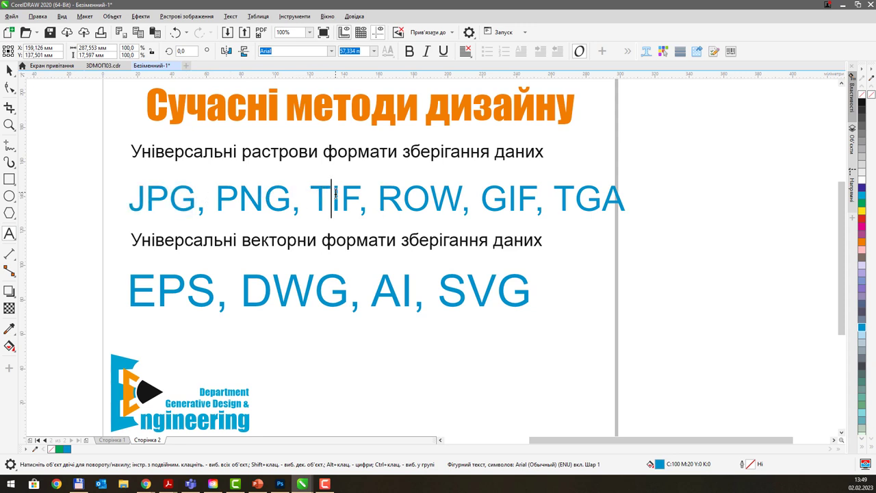
left_click_drag(310, 198, 357, 200)
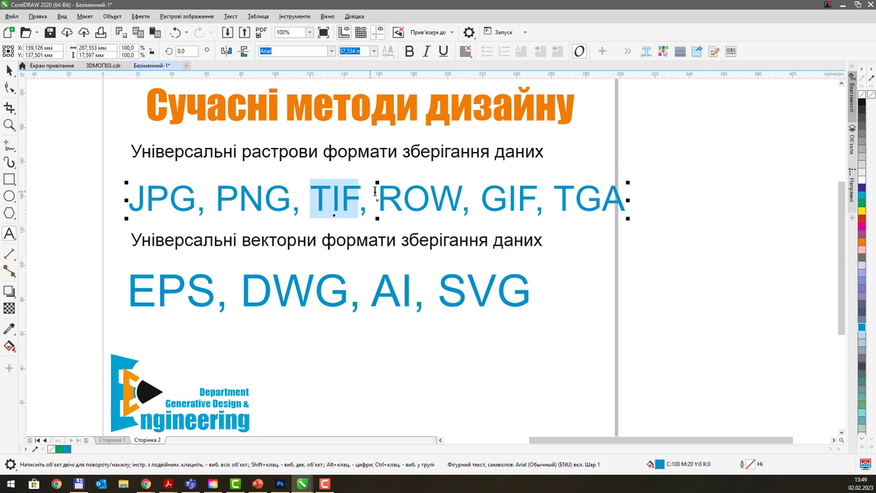
left_click_drag(377, 198, 455, 195)
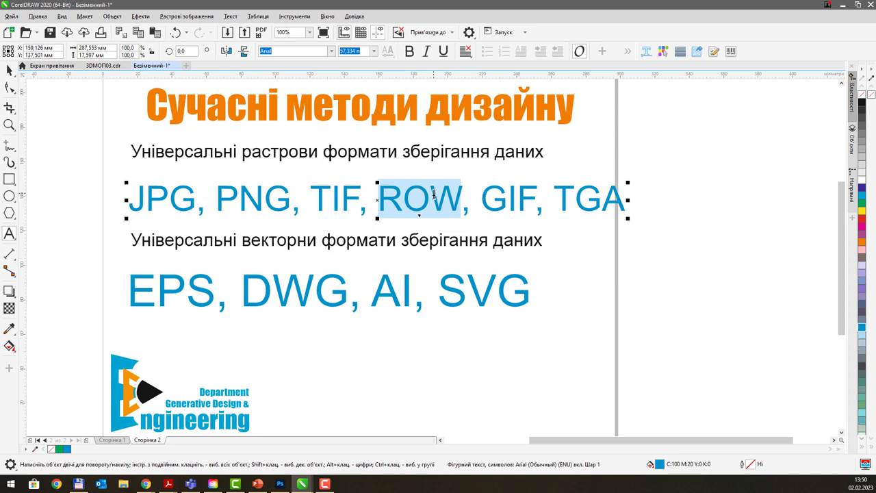
left_click_drag(478, 199, 533, 195)
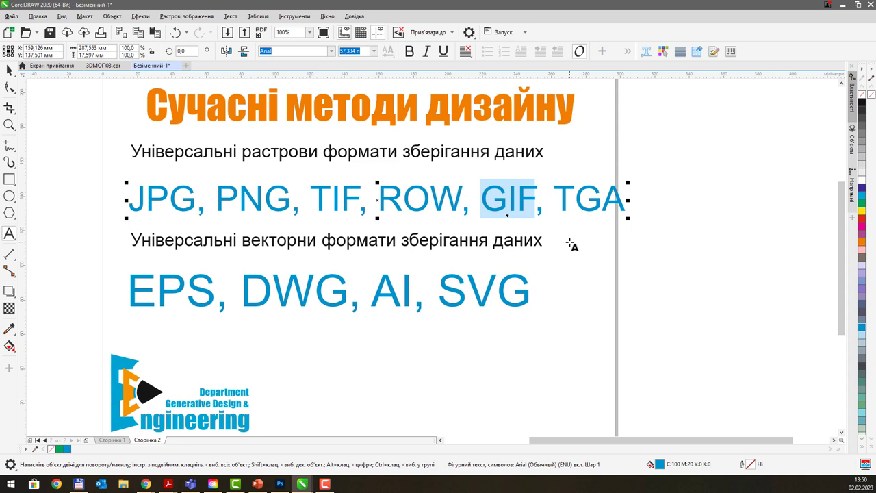
left_click_drag(554, 199, 627, 203)
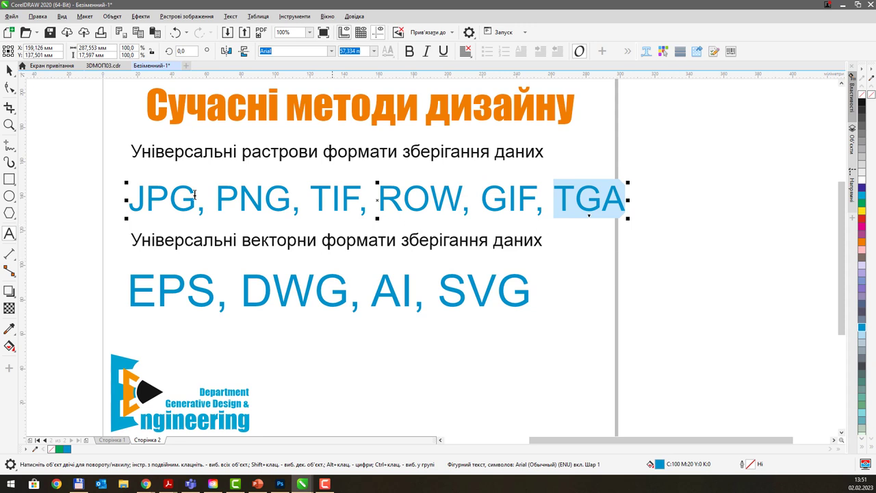
- Reposition the raster format list to about X 149 mm, Y 140 mm so that it fits within the page width
left_click(9, 70)
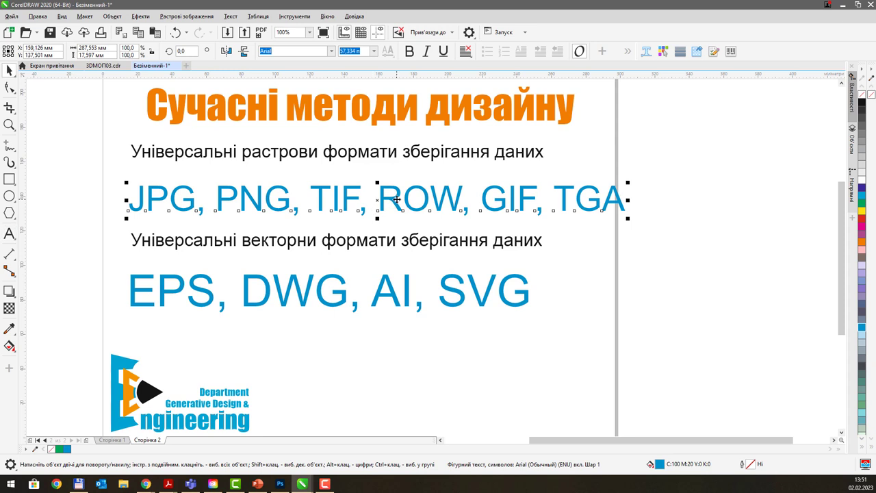
key("p")
left_click(382, 199)
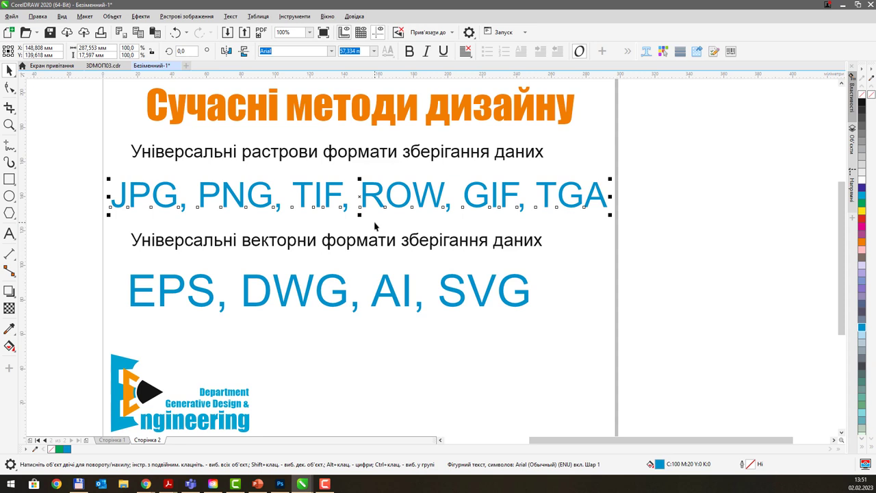
left_click(599, 282)
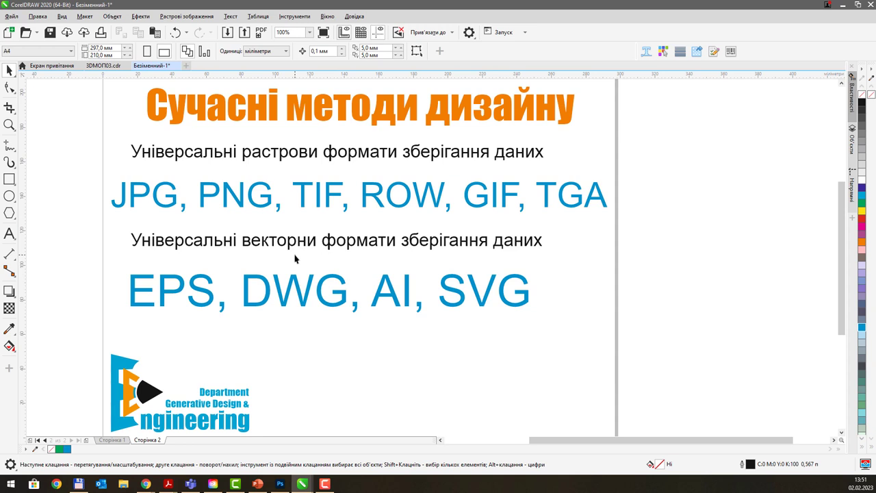
left_click(182, 291)
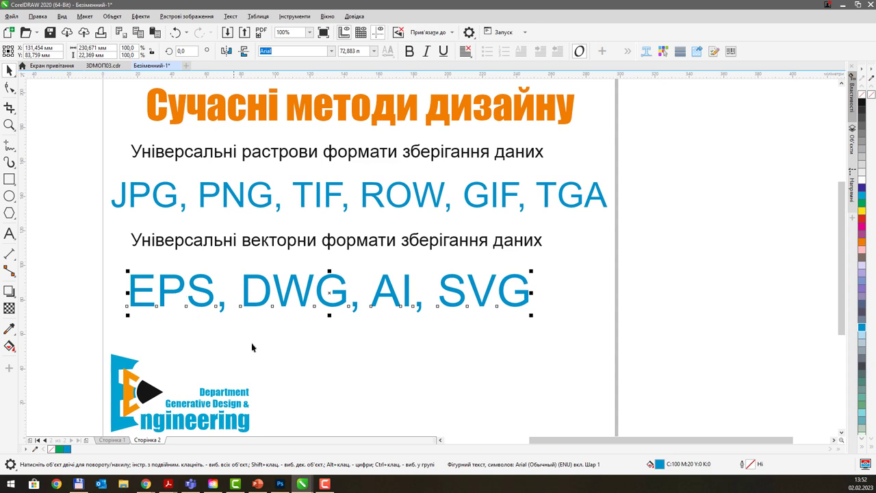
left_click(351, 365)
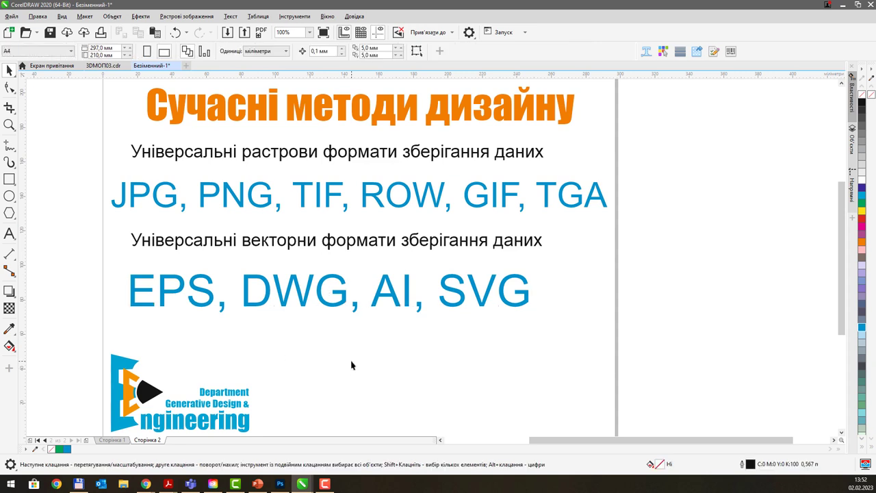
left_click(299, 286)
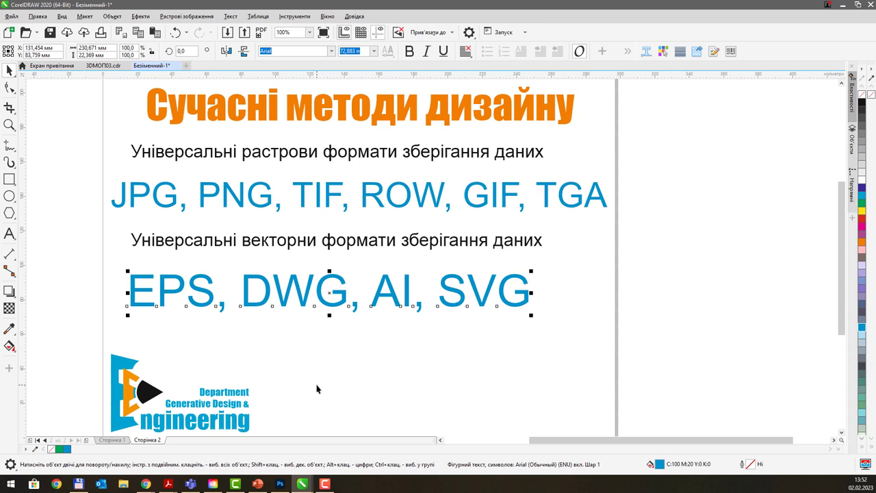
left_click(332, 354)
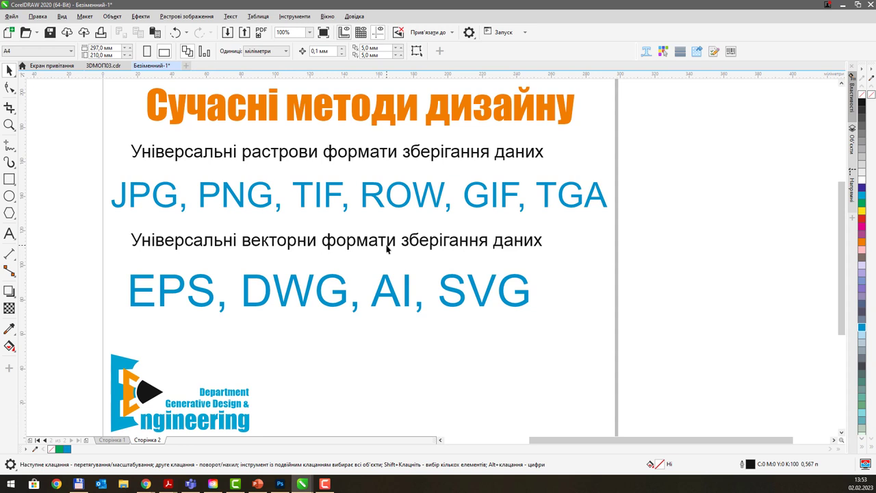
left_click(457, 290)
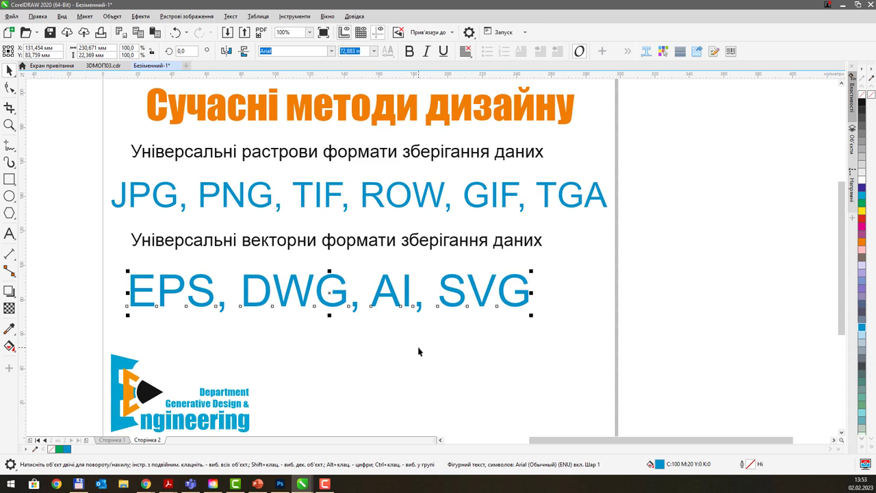
left_click(443, 341)
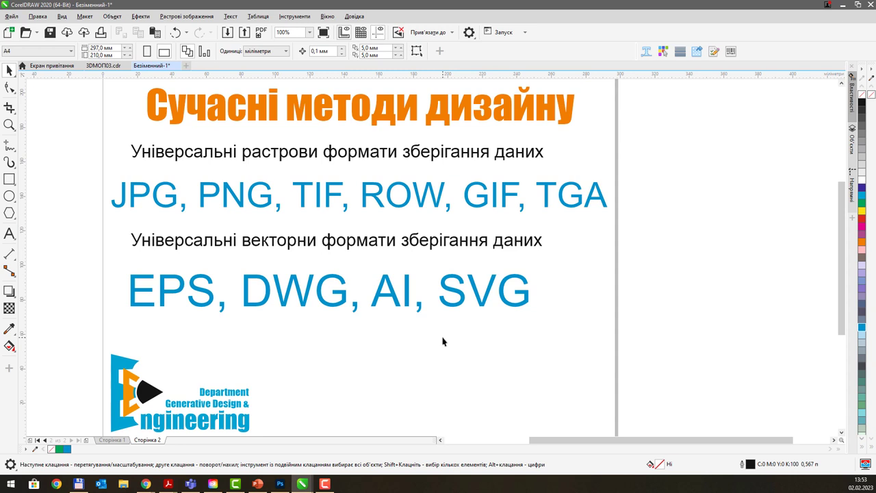
- Examine the file types offered for exporting the document, and leave without exporting
left_click(10, 18)
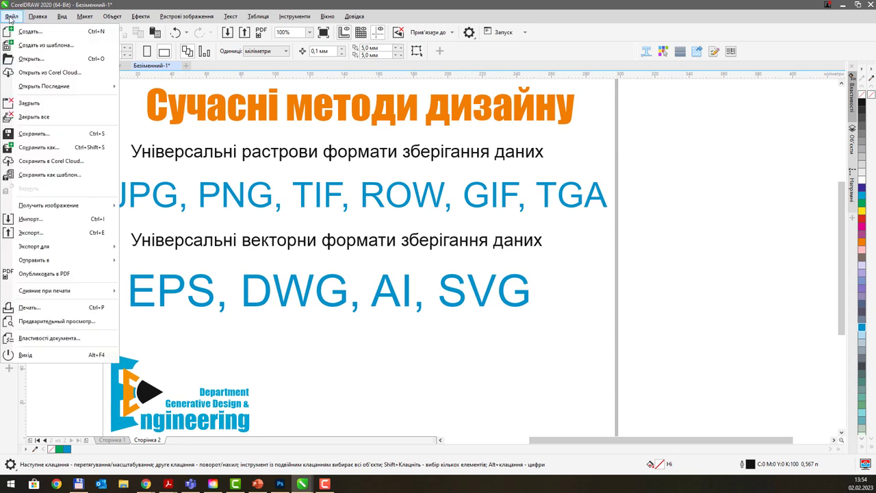
left_click(248, 214)
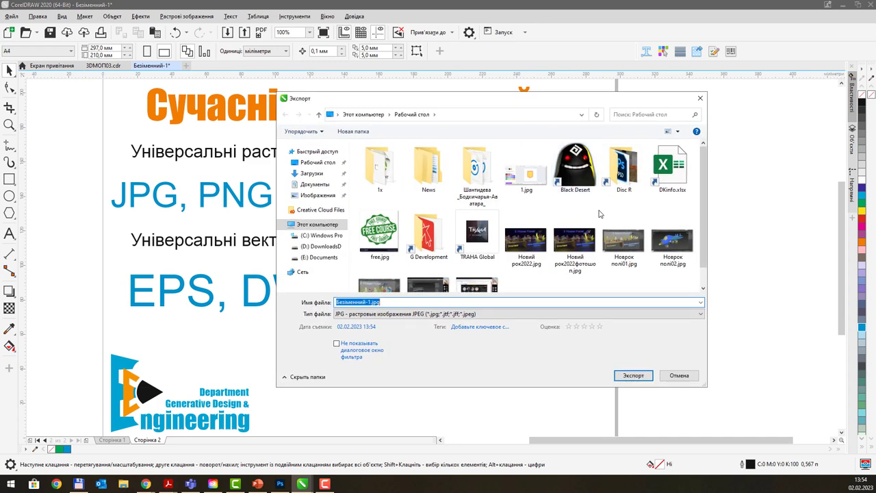
left_click(667, 315)
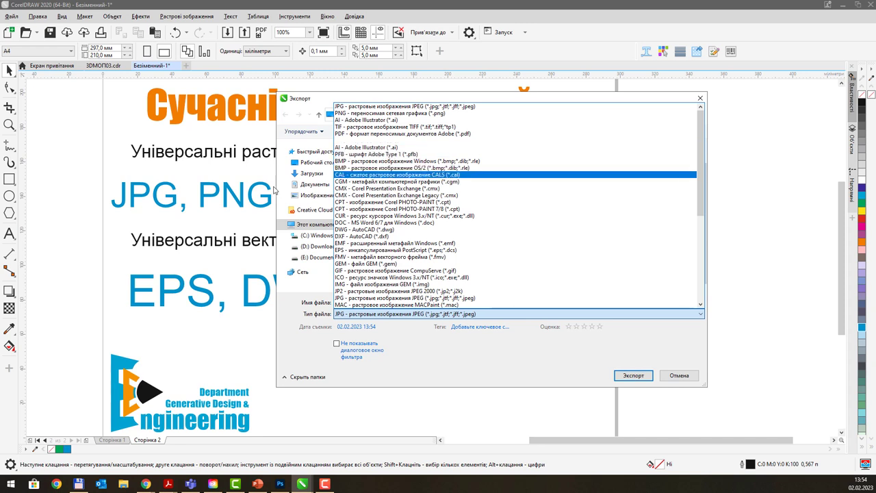
key("Escape")
key("Escape")
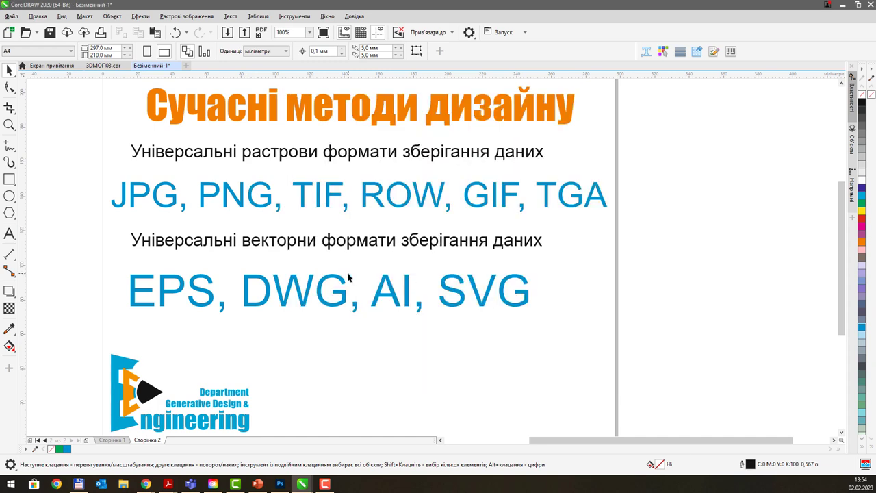
- Move the vector formats heading and its list down, and place a copy of the raster format list directly beneath the original
left_click_drag(545, 278, 573, 231)
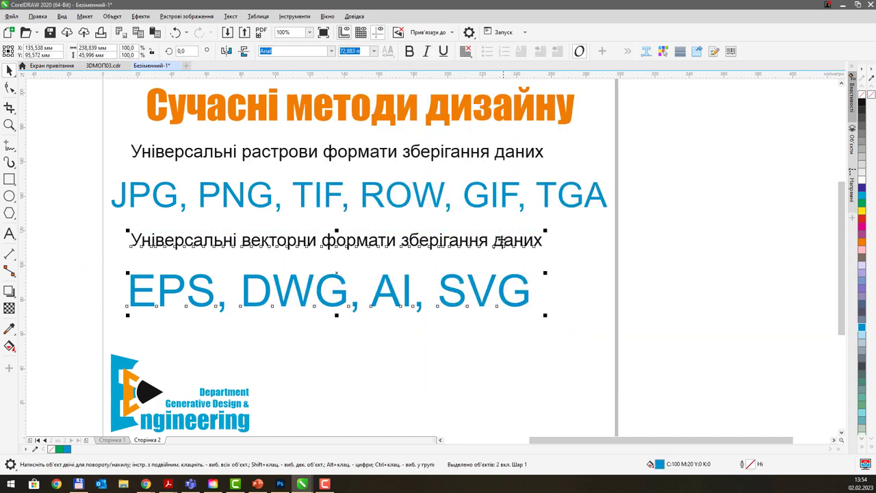
left_click_drag(504, 250, 519, 295)
left_click(349, 197)
left_click_drag(364, 209, 396, 230)
- Replace the text of the copied raster format list with "BMP,"
double_click(395, 232)
key("ctrl+a")
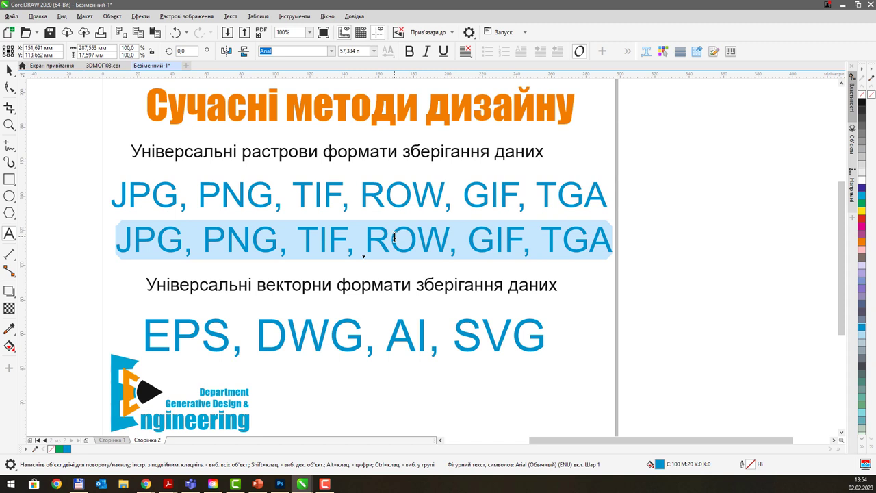
type("BM")
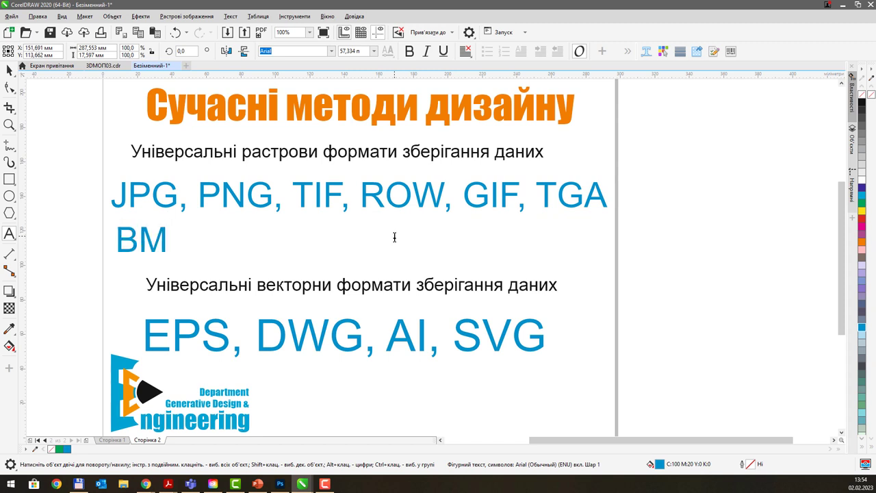
type("P,")
key("Escape")
left_click(7, 70)
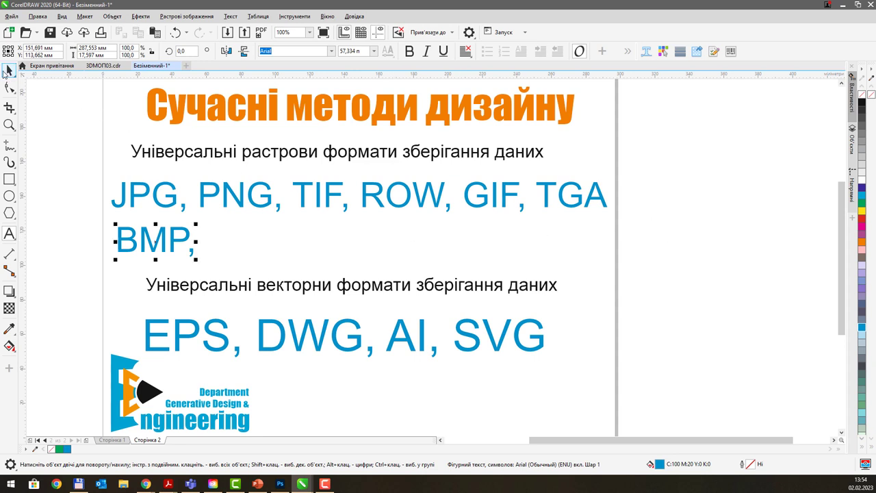
- Review the full range of export file types for further raster and vector formats, and close the export without saving anything
left_click(426, 252)
key("ctrl+e")
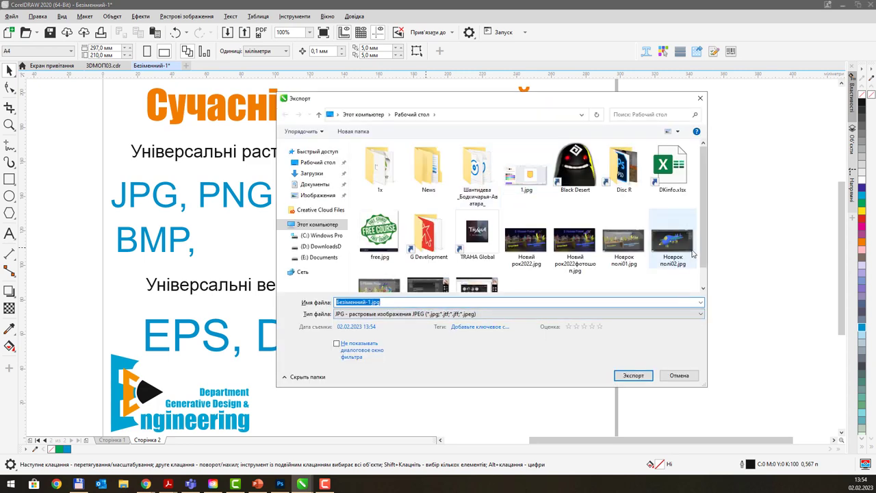
scroll(657, 253, "down", 1)
left_click(700, 313)
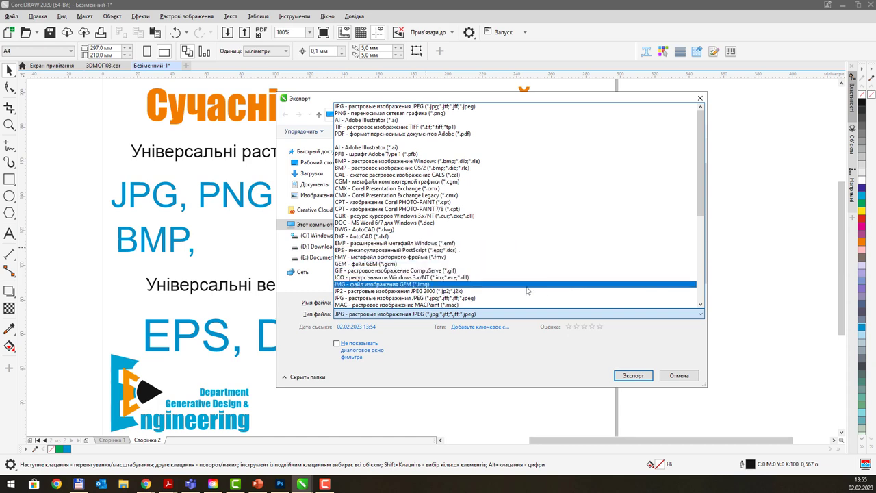
scroll(527, 290, "down", 3)
scroll(527, 290, "down", 4)
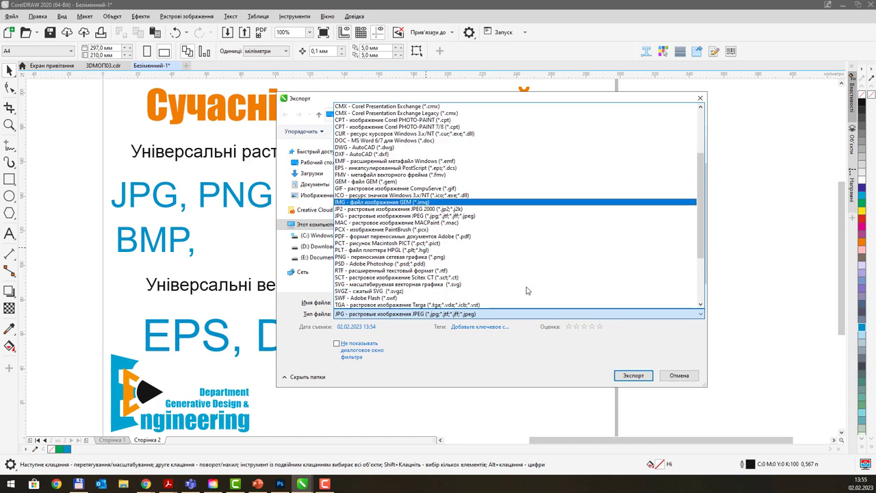
scroll(527, 290, "down", 1)
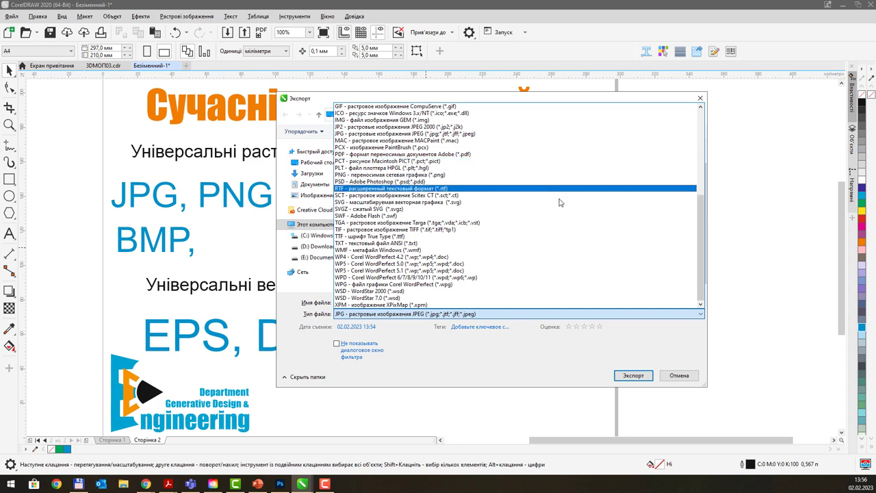
scroll(575, 218, "up", 4)
scroll(575, 218, "up", 4)
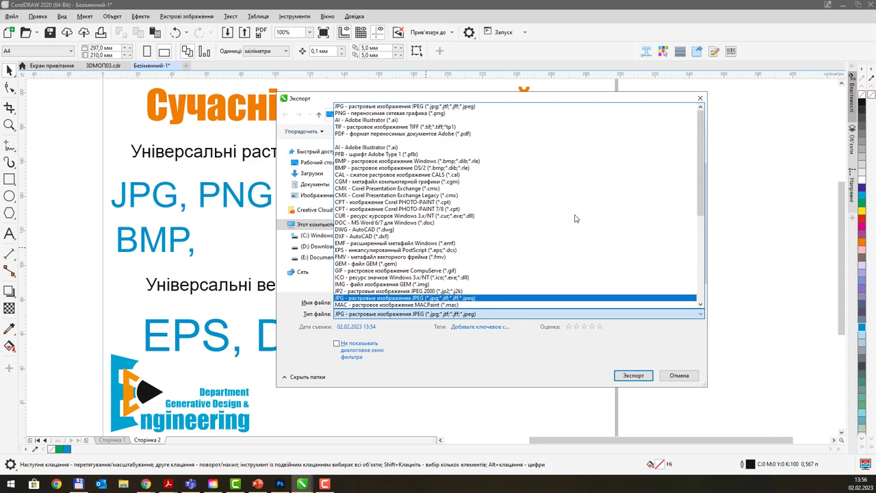
left_click(587, 301)
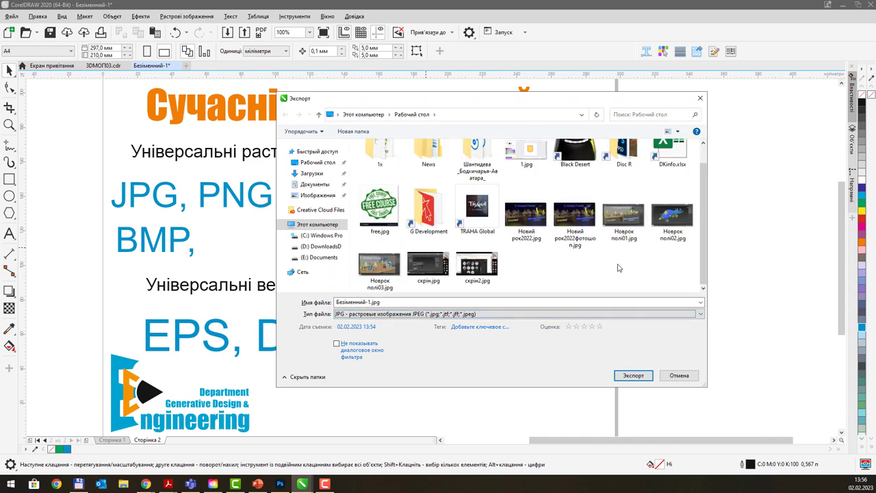
left_click(700, 98)
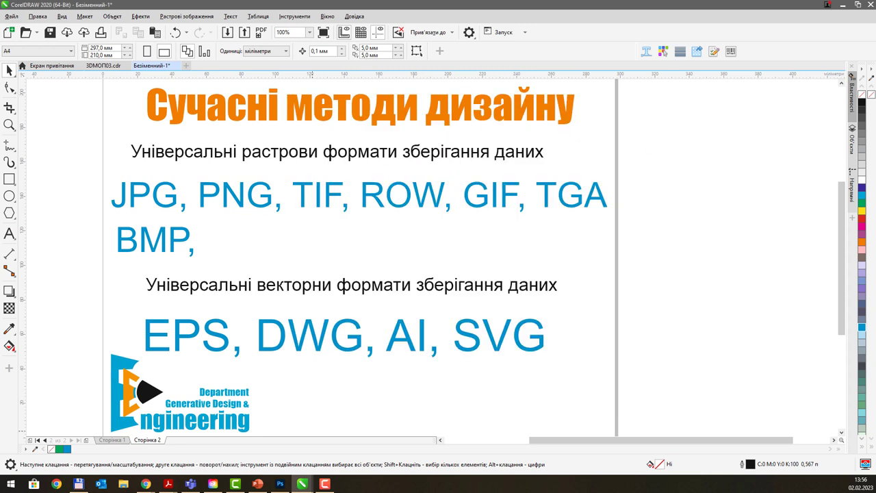